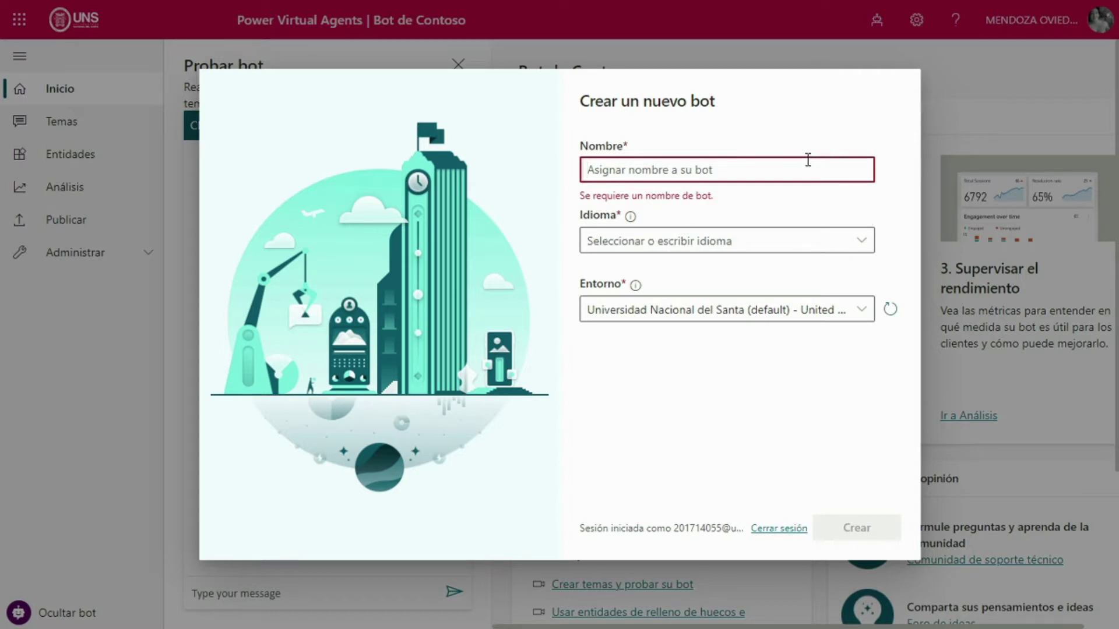
Name the new bot Win95 and open its language choices.
text(Win95)
click(758, 241)
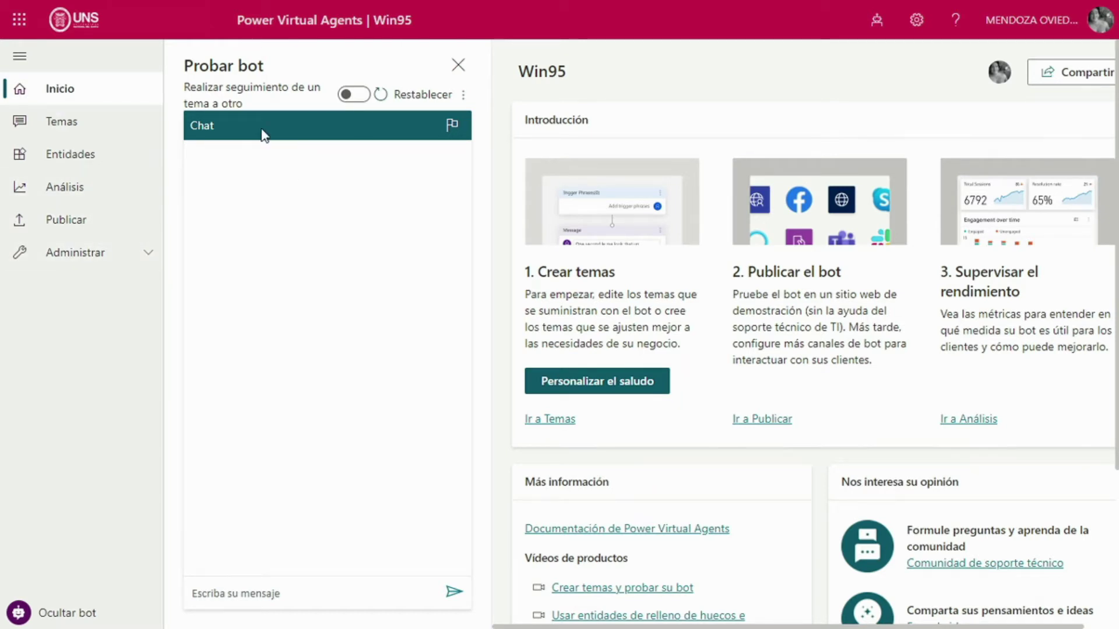
Look over the new bot's test chat area and the home page's introduction and help resources.
triple_click(290, 71)
click(291, 74)
triple_click(270, 67)
click(274, 69)
drag(257, 69, 183, 67)
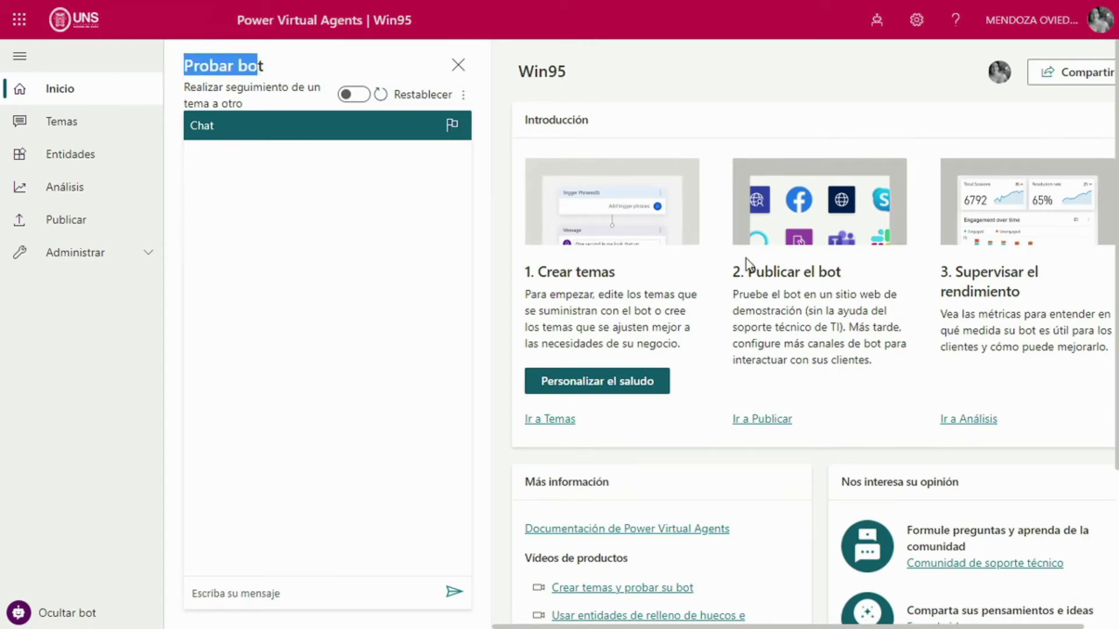
scroll(719, 456, down, 3)
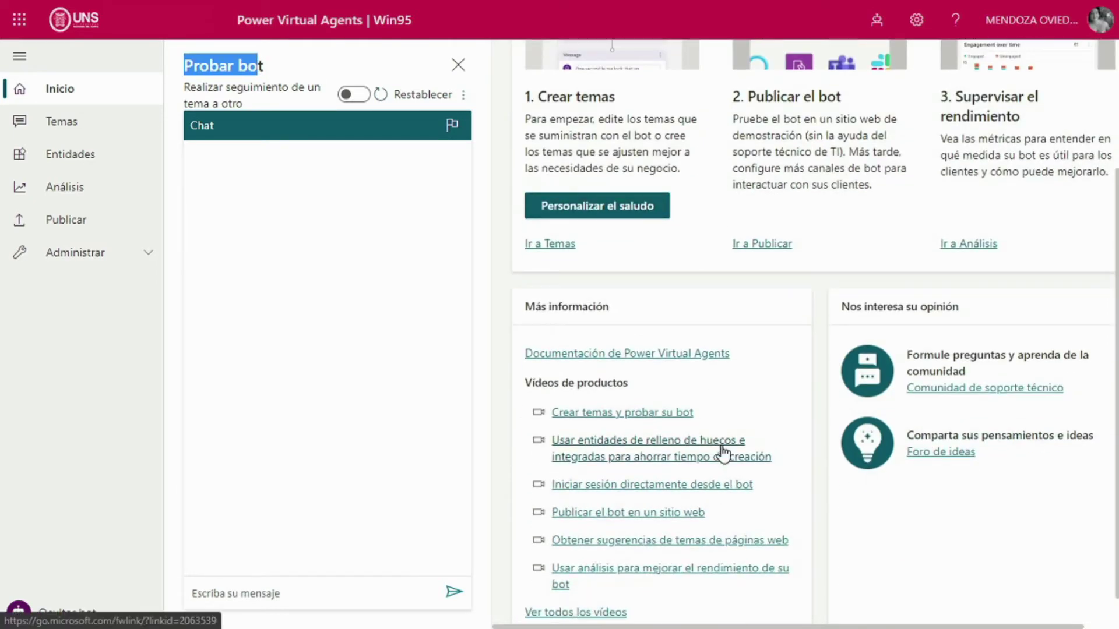
scroll(722, 452, up, 4)
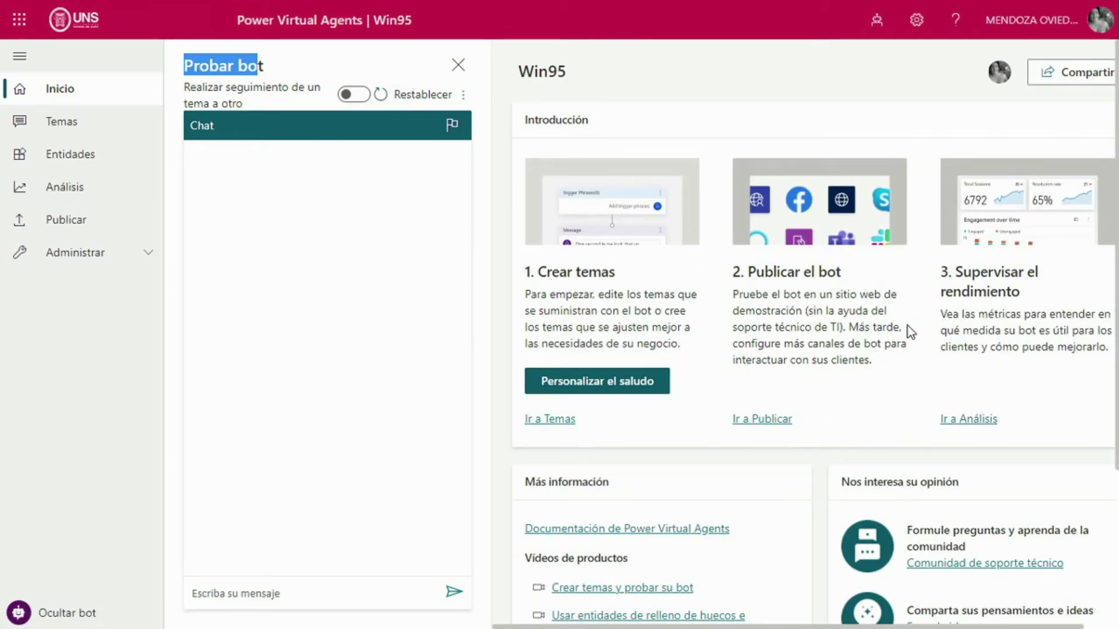
Send the message "hi" to the bot in the test chat.
click(319, 597)
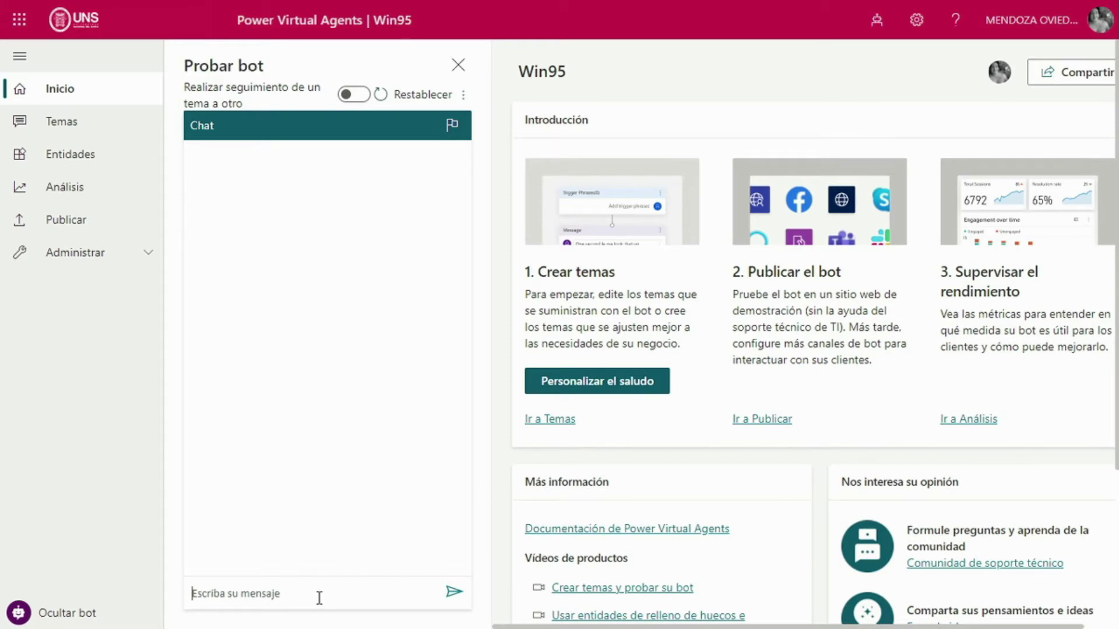
text(h)
key(Return)
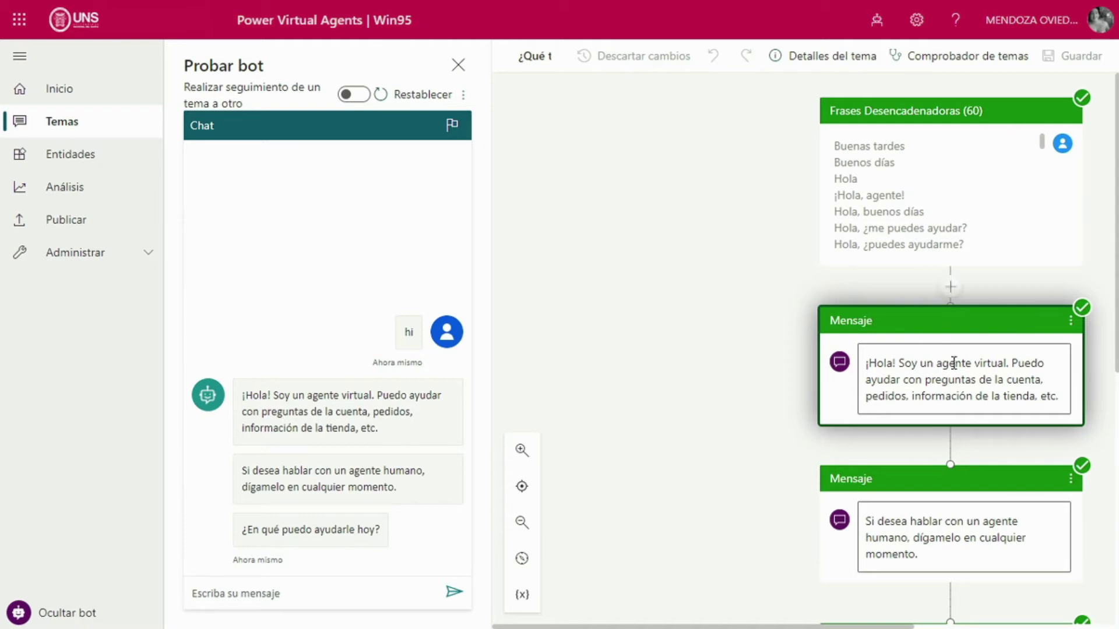
Examine the greeting topic's trigger phrases and the sequence of messages that follows them.
scroll(946, 345, down, 3)
scroll(973, 392, up, 3)
scroll(911, 478, down, 3)
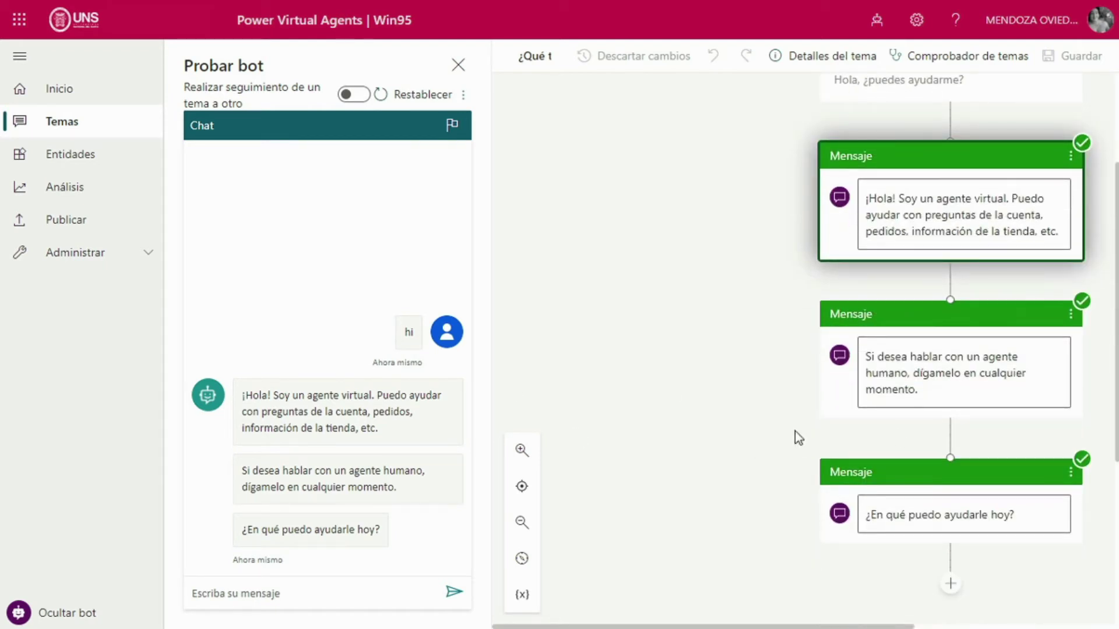
scroll(1045, 391, down, 3)
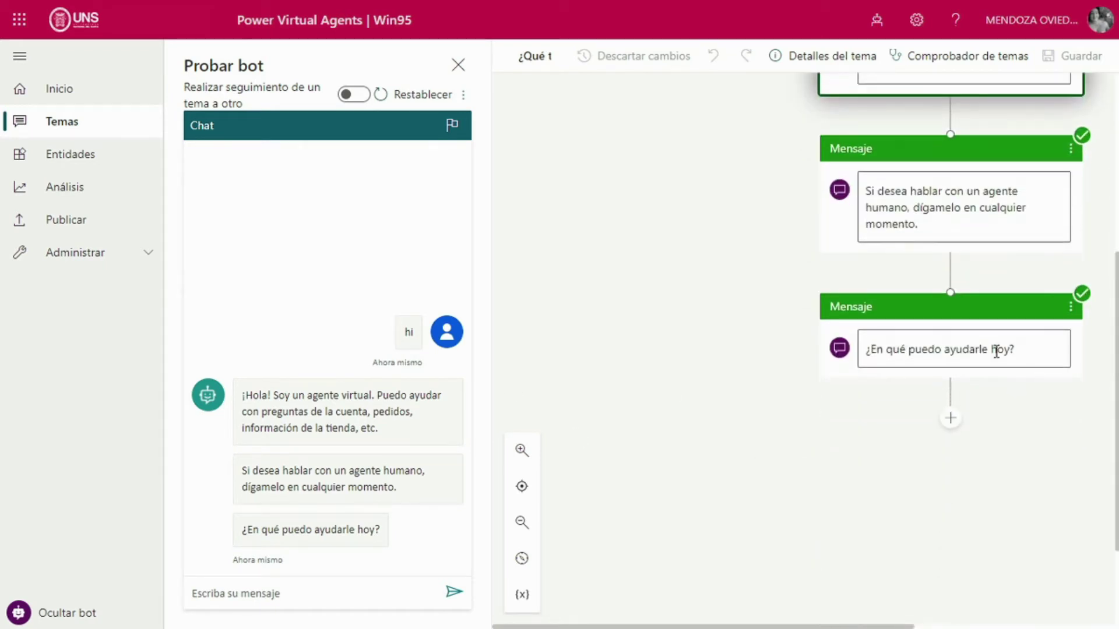
scroll(958, 449, up, 6)
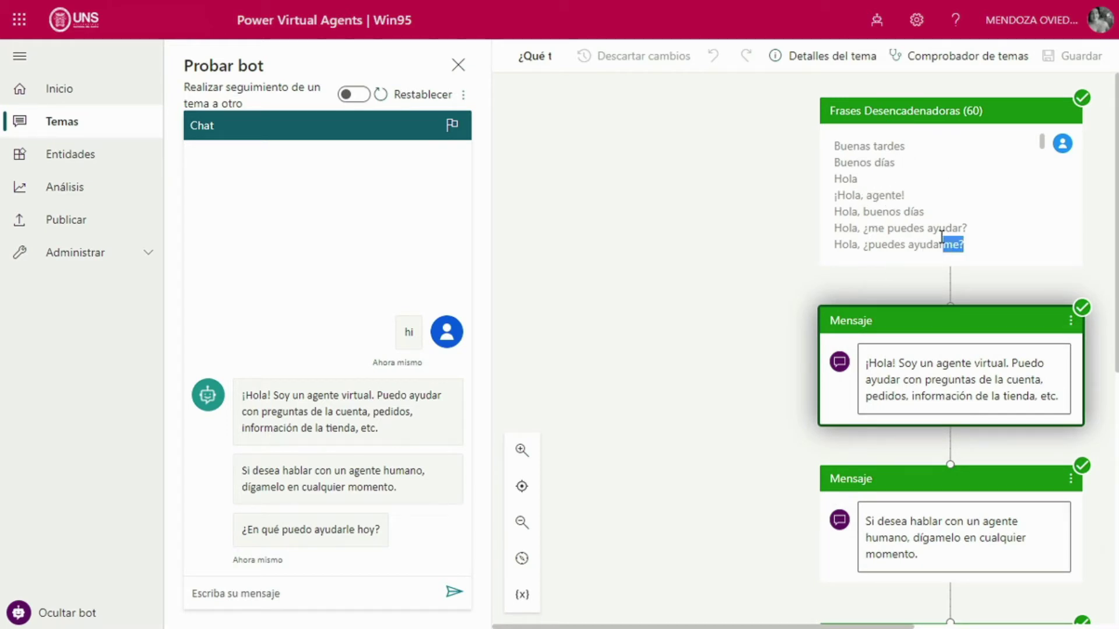
drag(942, 236, 924, 229)
double_click(846, 179)
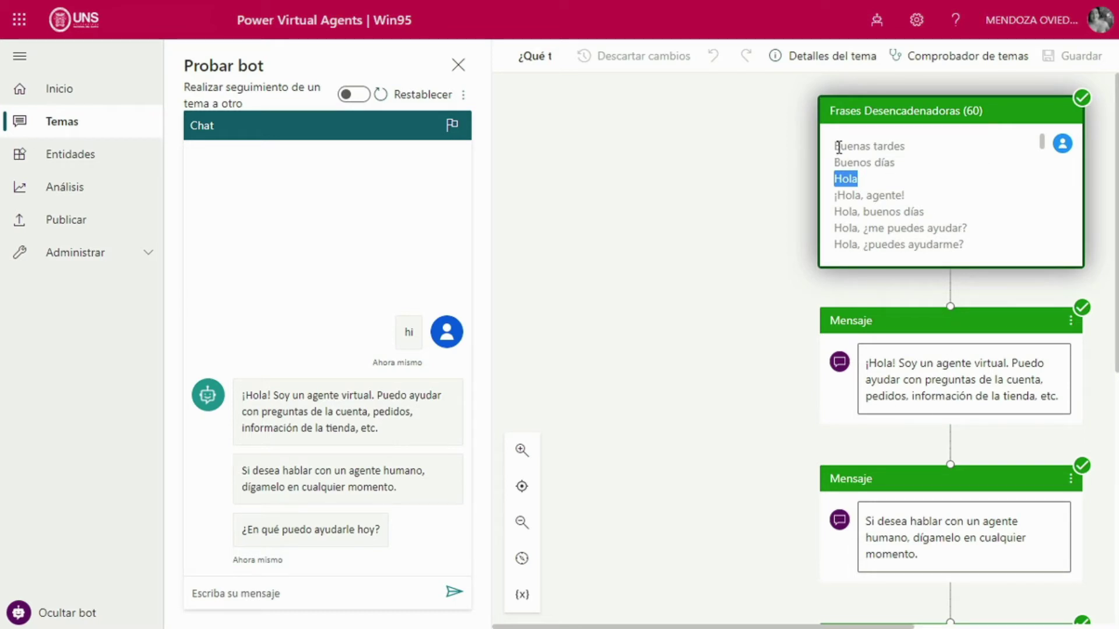
scroll(905, 277, down, 3)
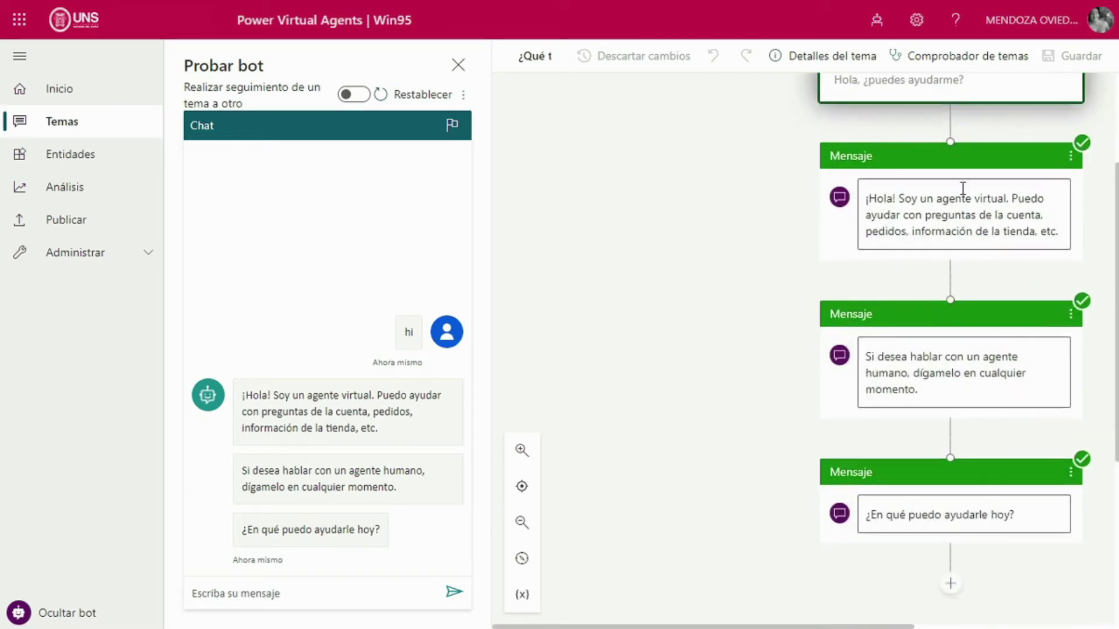
scroll(991, 271, up, 2)
scroll(990, 271, up, 1)
scroll(933, 344, down, 2)
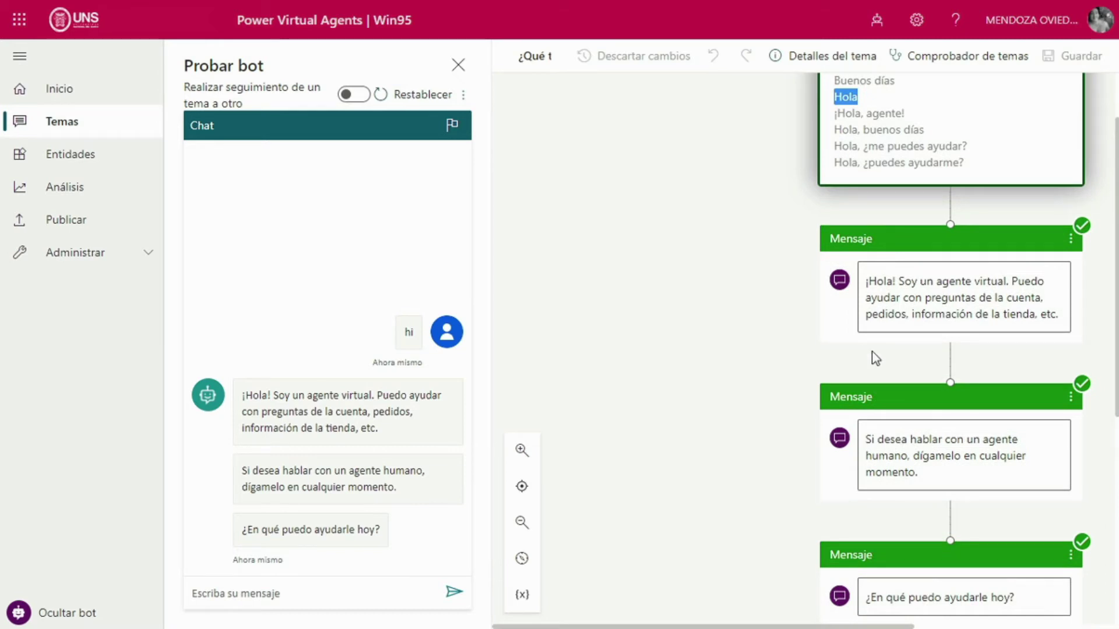
scroll(877, 361, down, 5)
scroll(887, 382, up, 7)
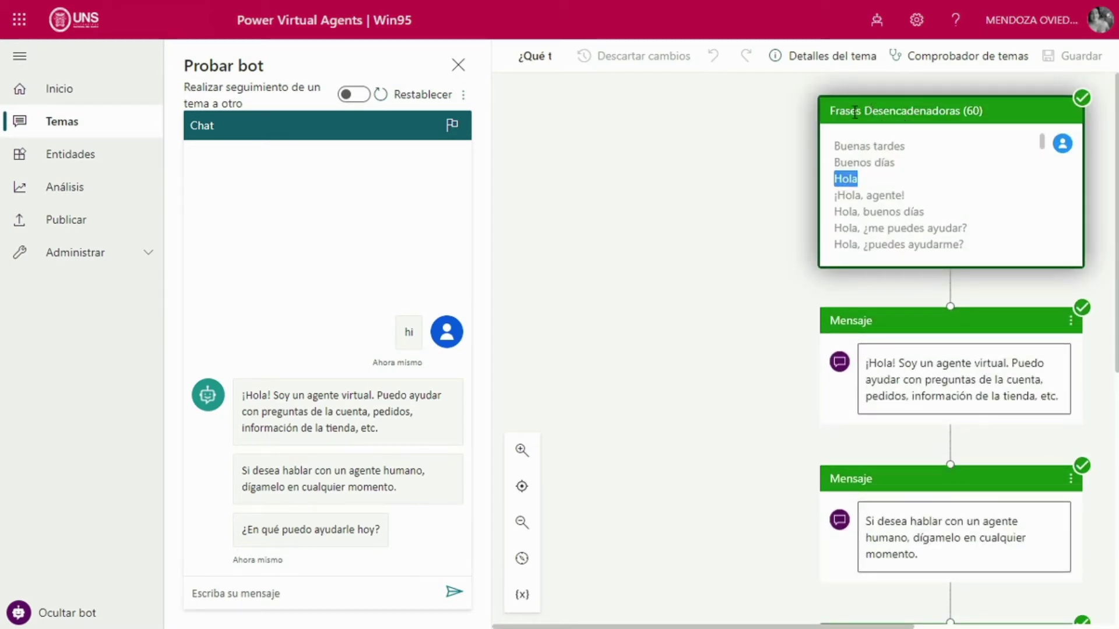
scroll(990, 185, down, 5)
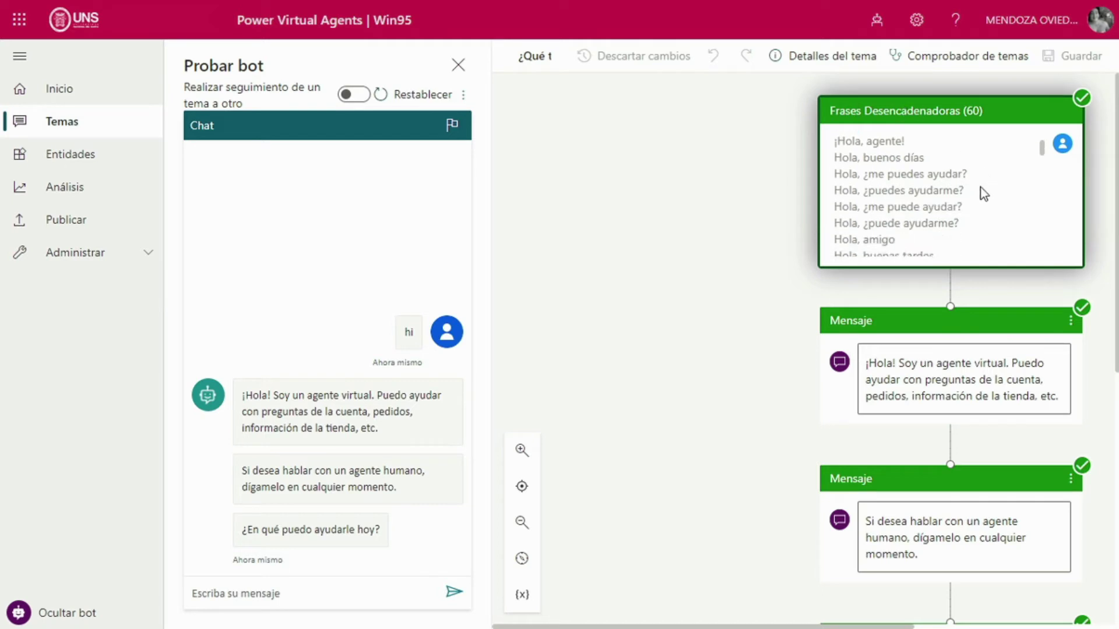
Add a question node after the greeting topic's last message, asking "¿Quién soy?" in bold.
scroll(845, 405, down, 4)
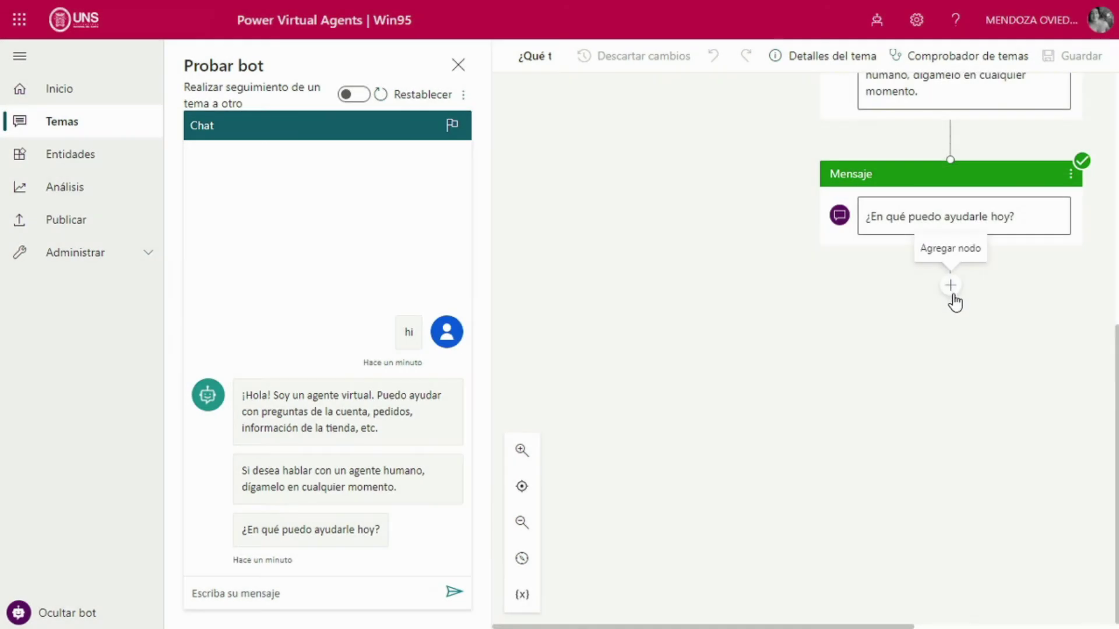
click(952, 296)
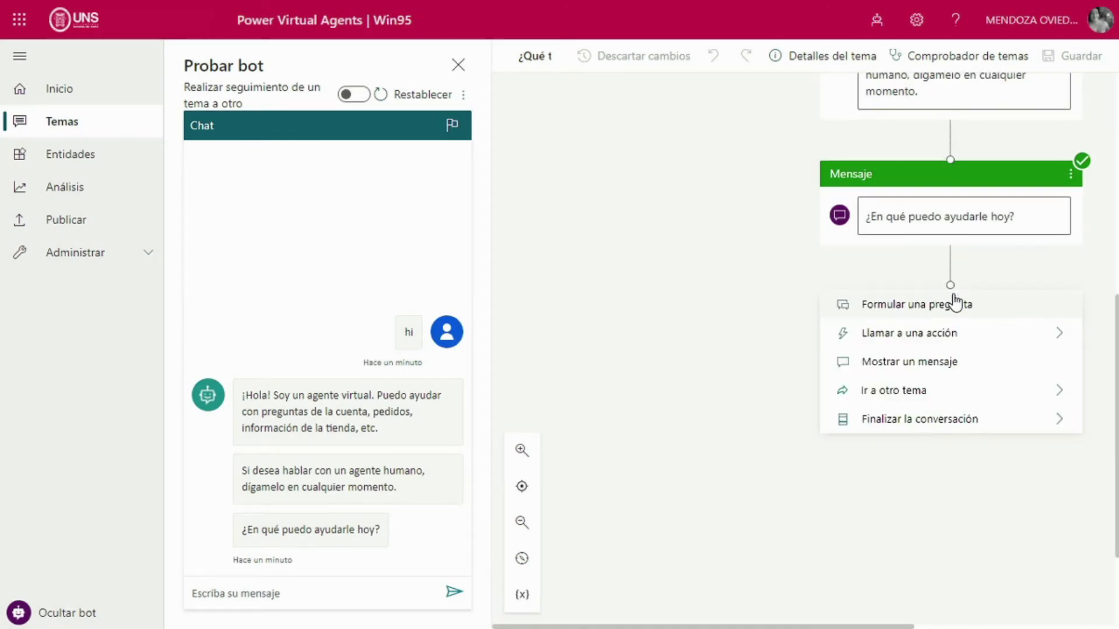
click(894, 312)
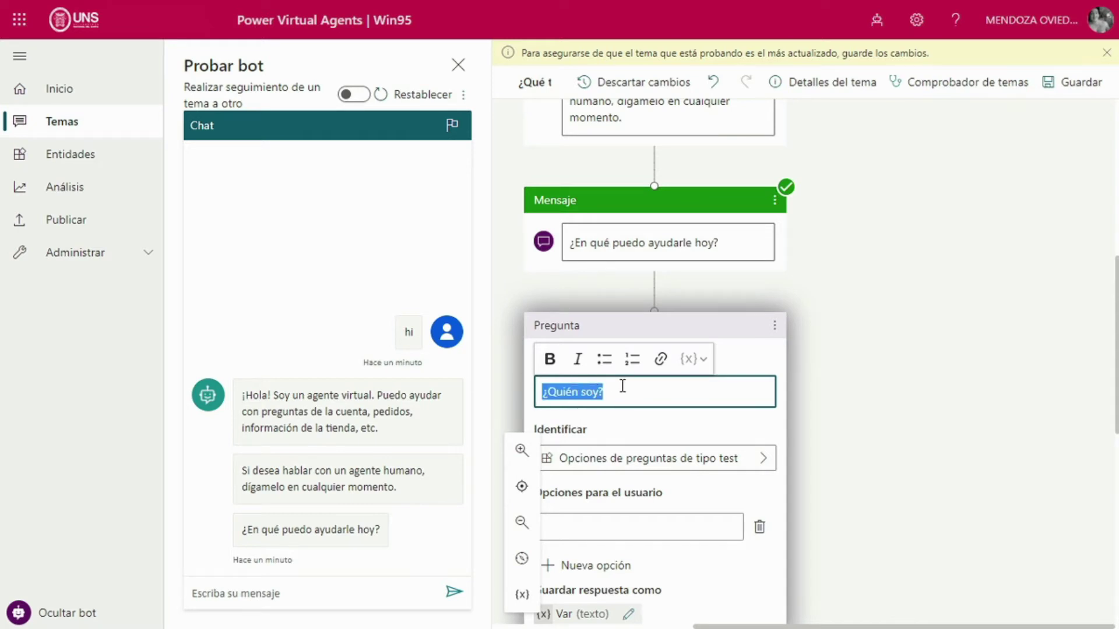
click(555, 366)
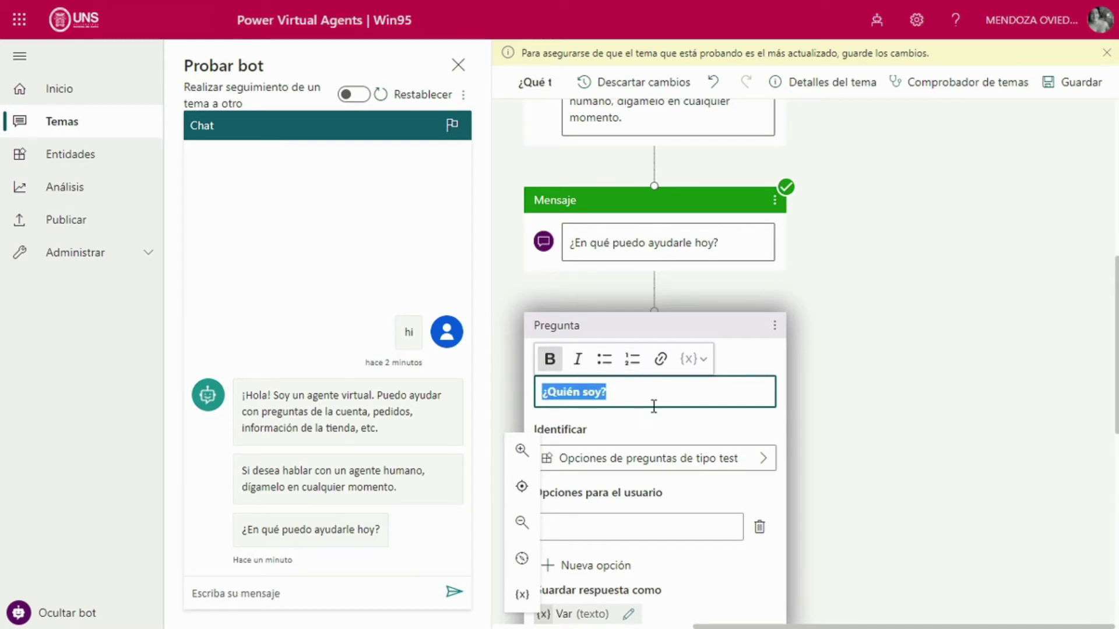
scroll(670, 434, down, 3)
scroll(656, 354, up, 2)
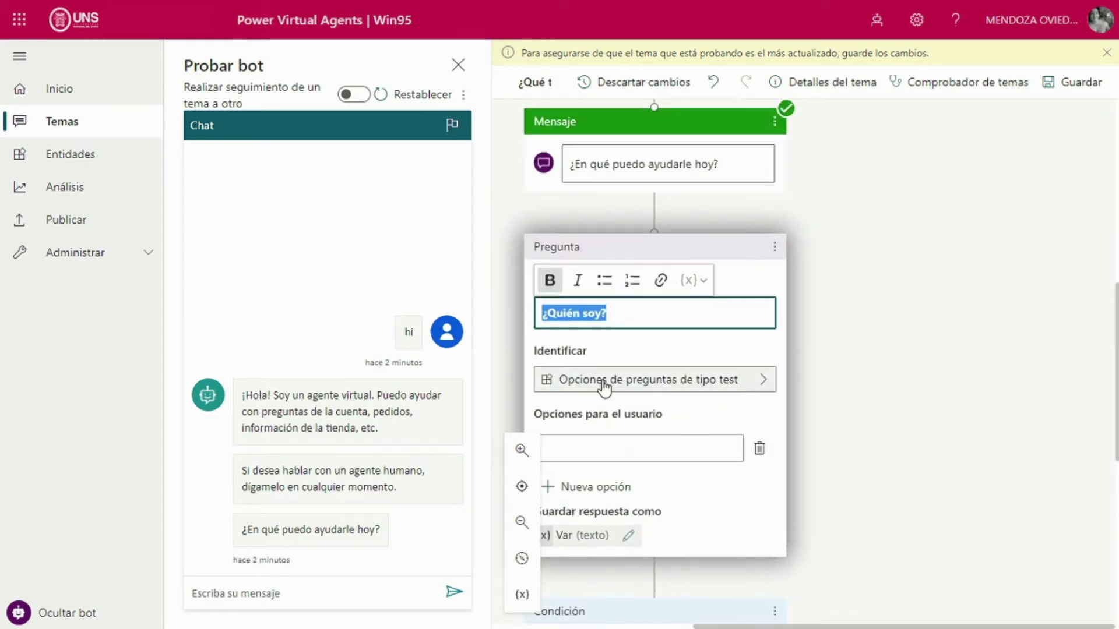
click(813, 239)
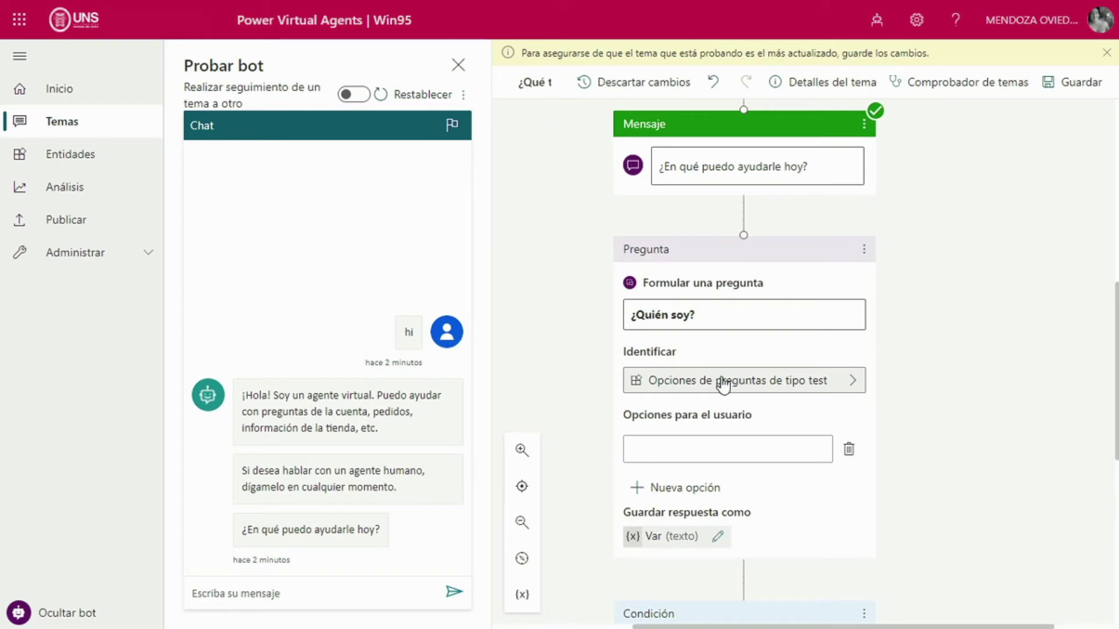
Set the information the "¿Quién soy?" question identifies to Nombre de la persona.
click(779, 388)
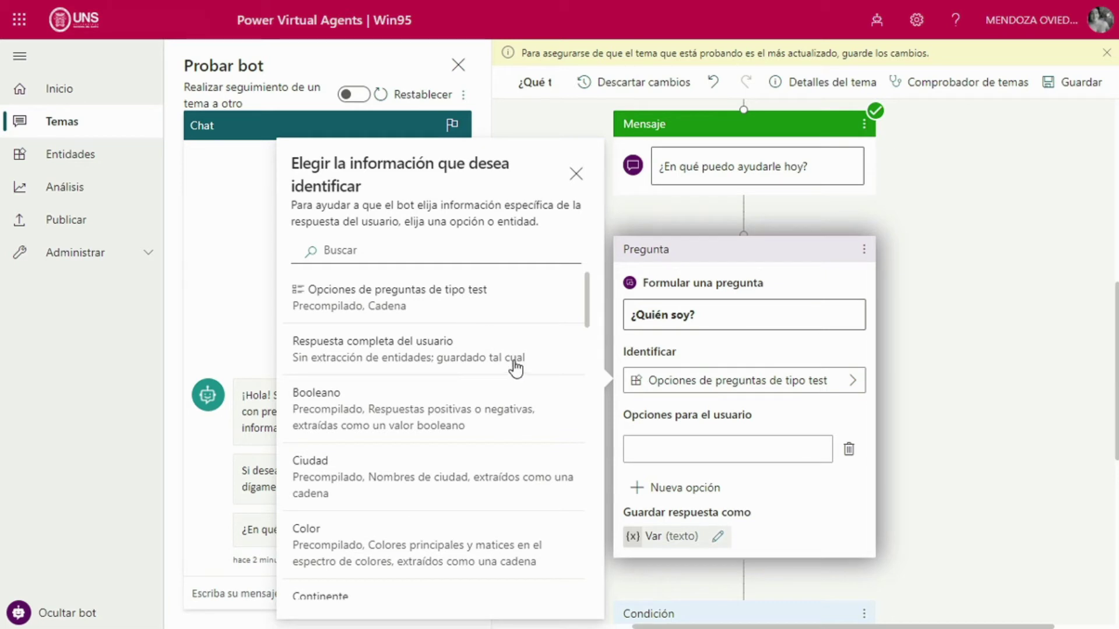
scroll(350, 365, down, 1)
scroll(357, 372, down, 2)
scroll(365, 367, down, 1)
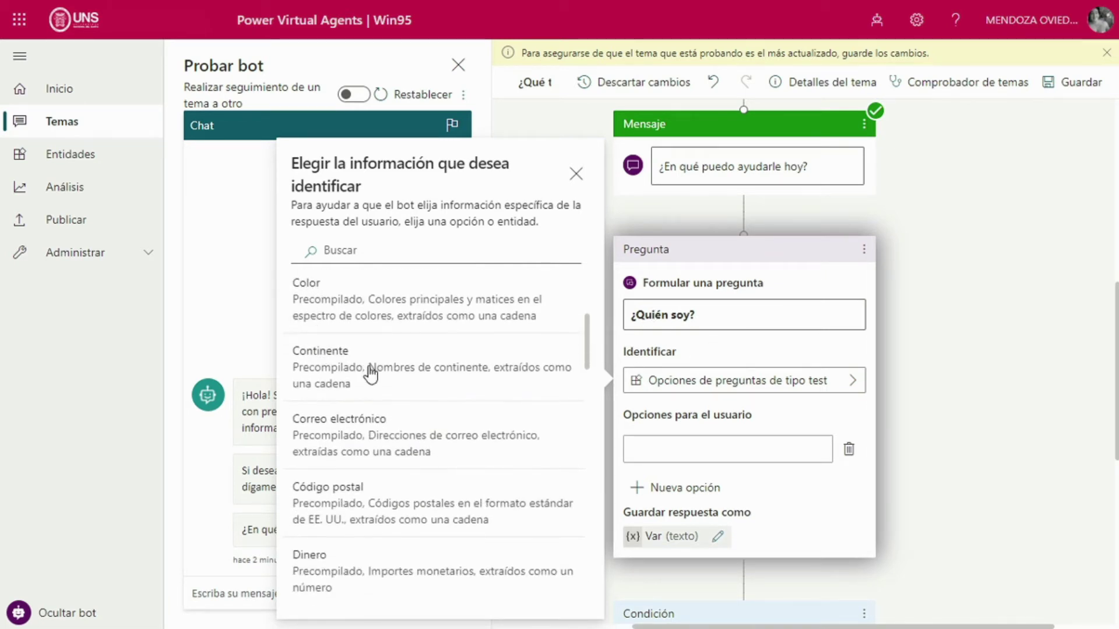
scroll(379, 408, down, 1)
scroll(376, 451, down, 2)
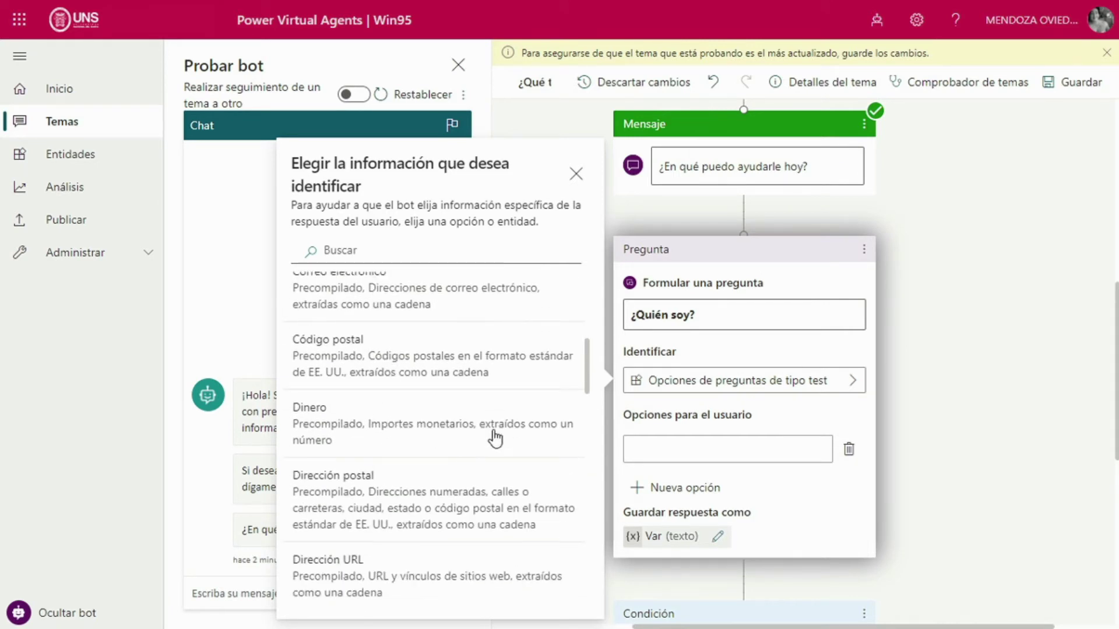
scroll(318, 508, down, 2)
scroll(332, 512, down, 8)
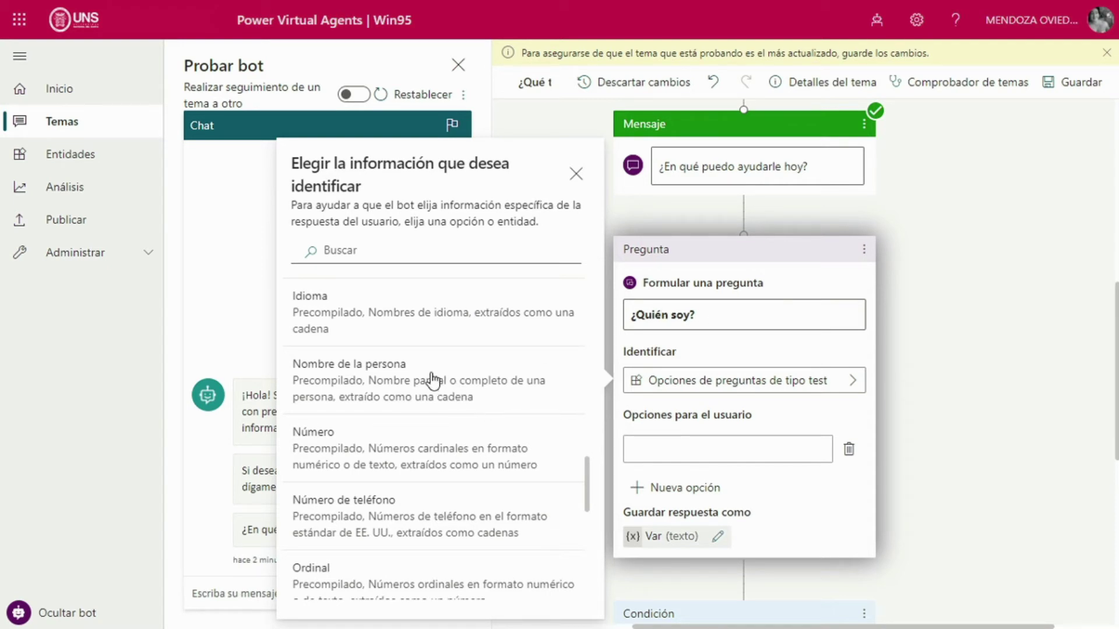
click(409, 394)
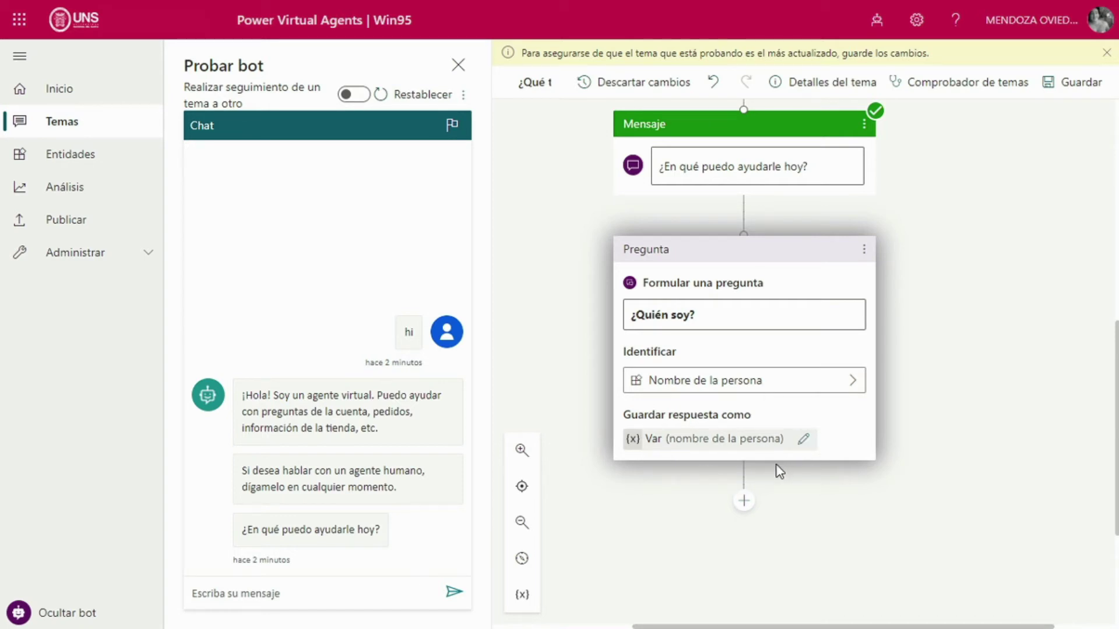
Add a message node after the question reading "Tu eres" followed by the variable Var, and save the topic.
click(744, 501)
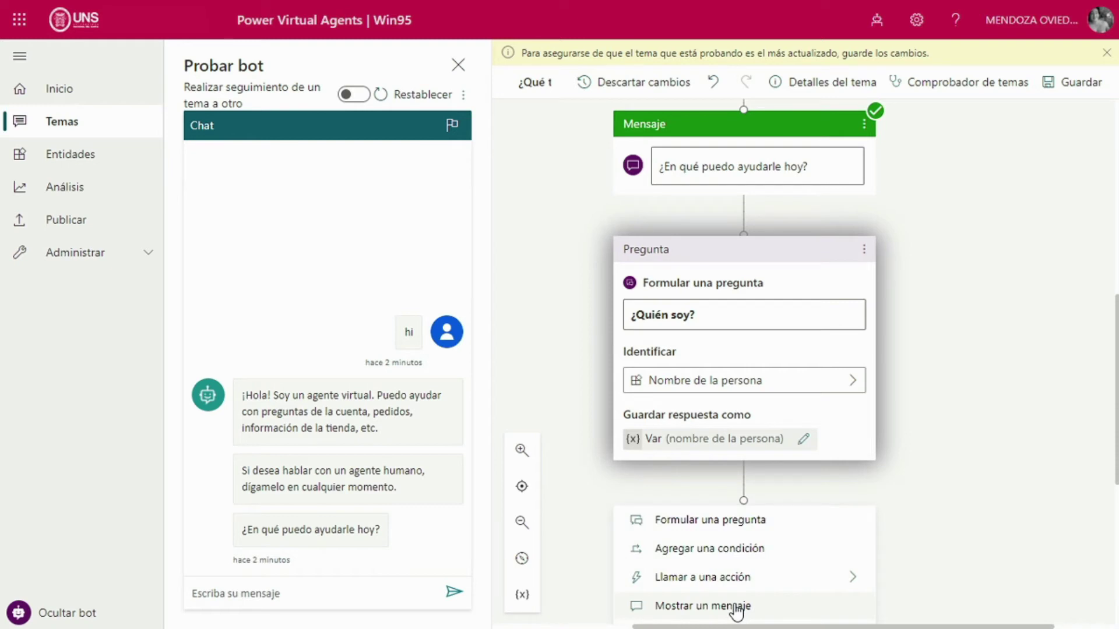
click(736, 609)
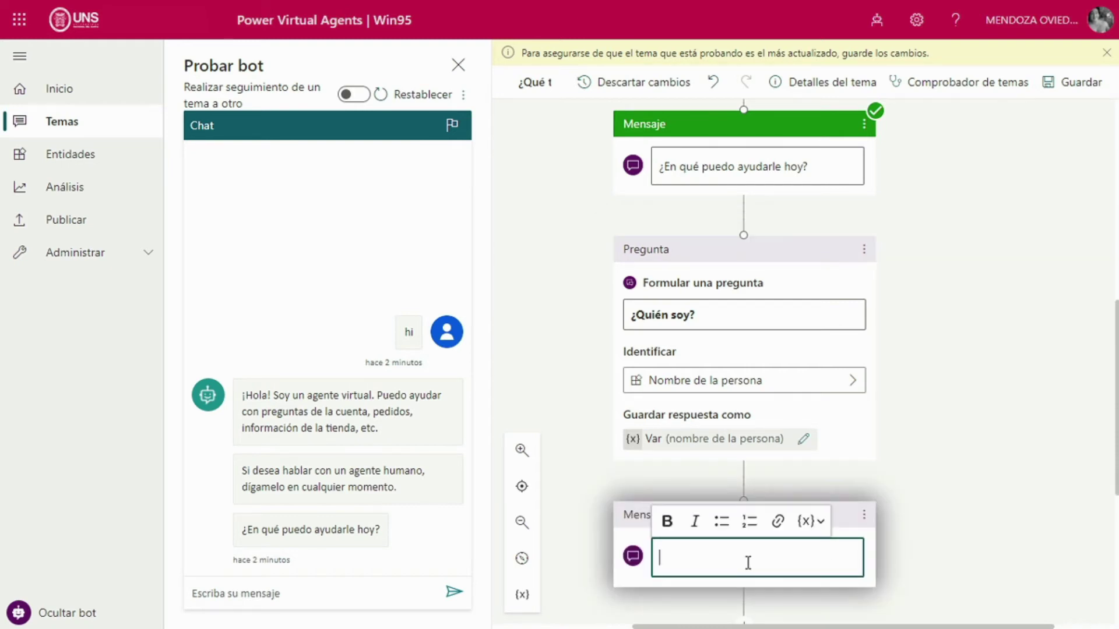
text(Tu eres)
click(814, 523)
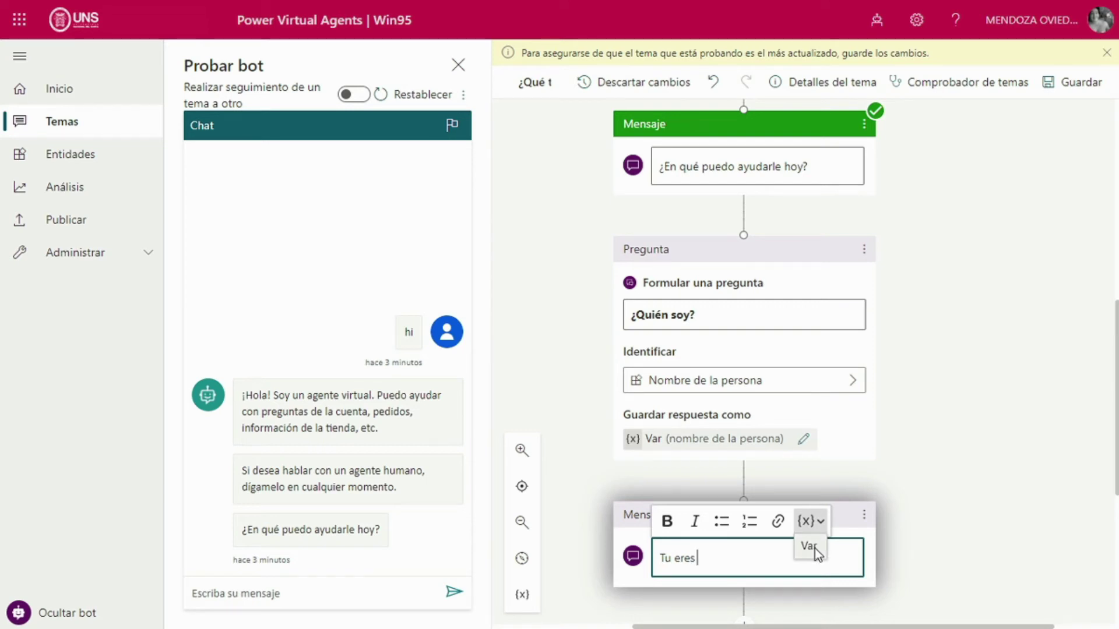
click(814, 548)
scroll(886, 492, down, 3)
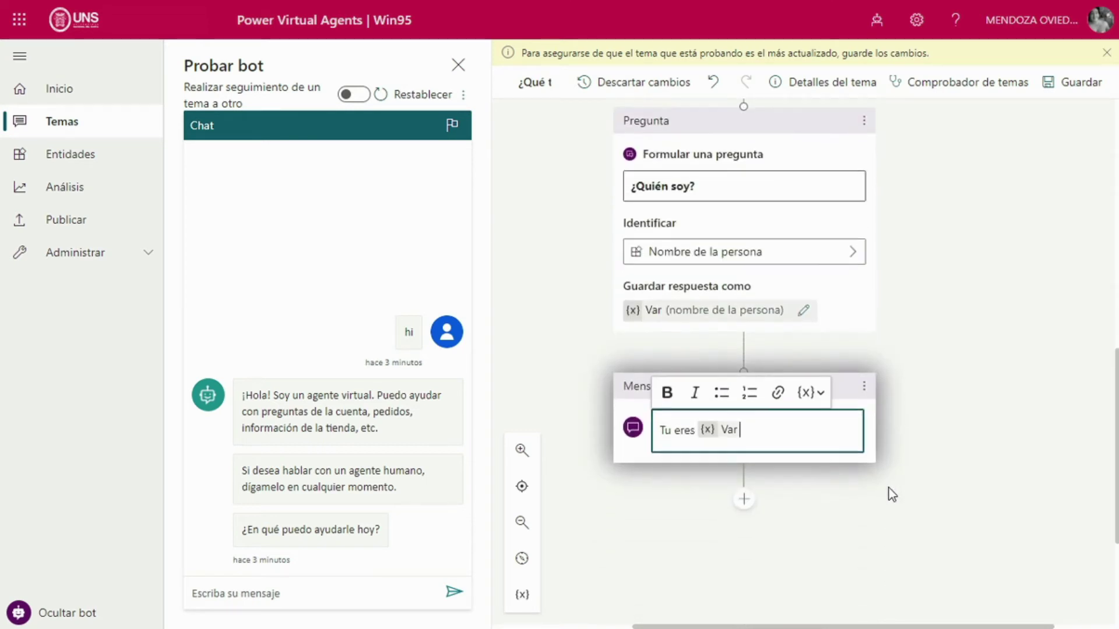
click(902, 494)
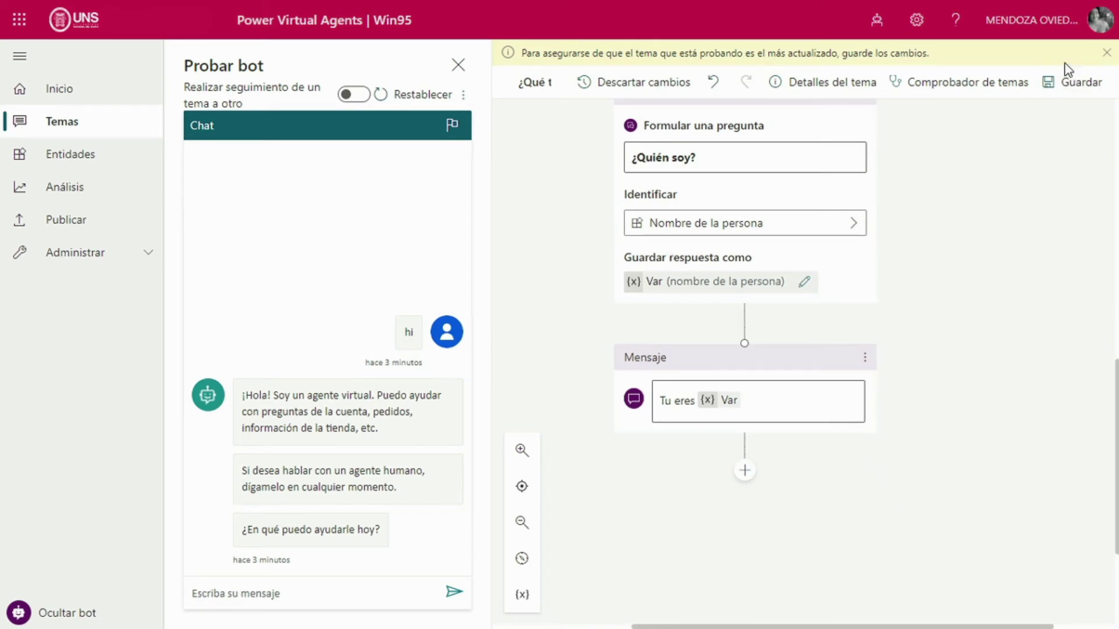
click(1072, 81)
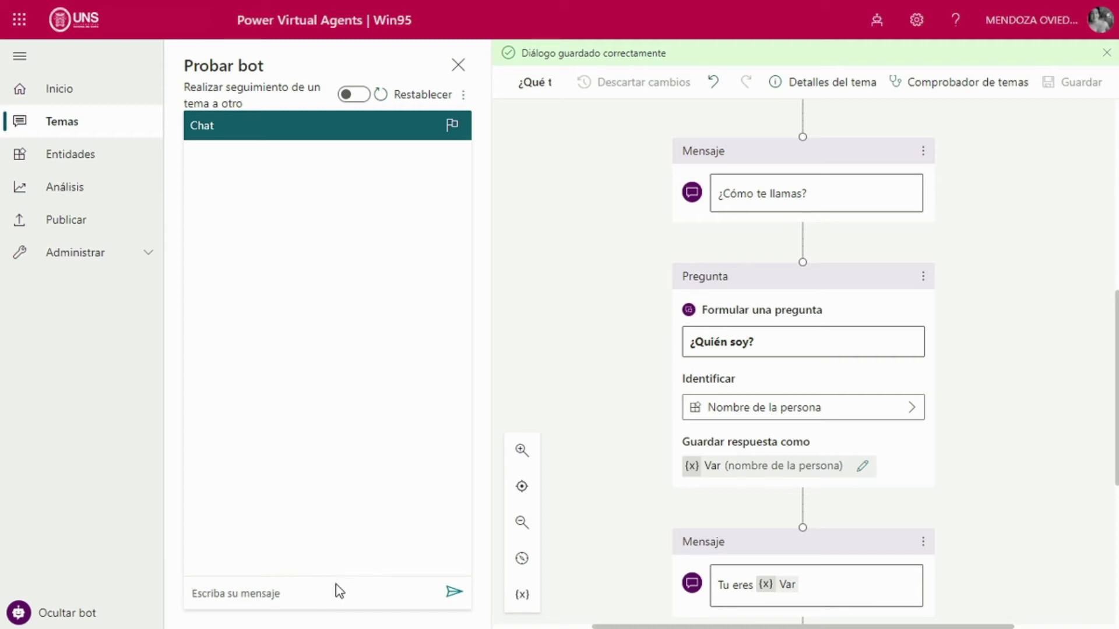
Test the saved topic by sending "hola" and answering the bot's question with a person's first name.
text(hola)
key(Return)
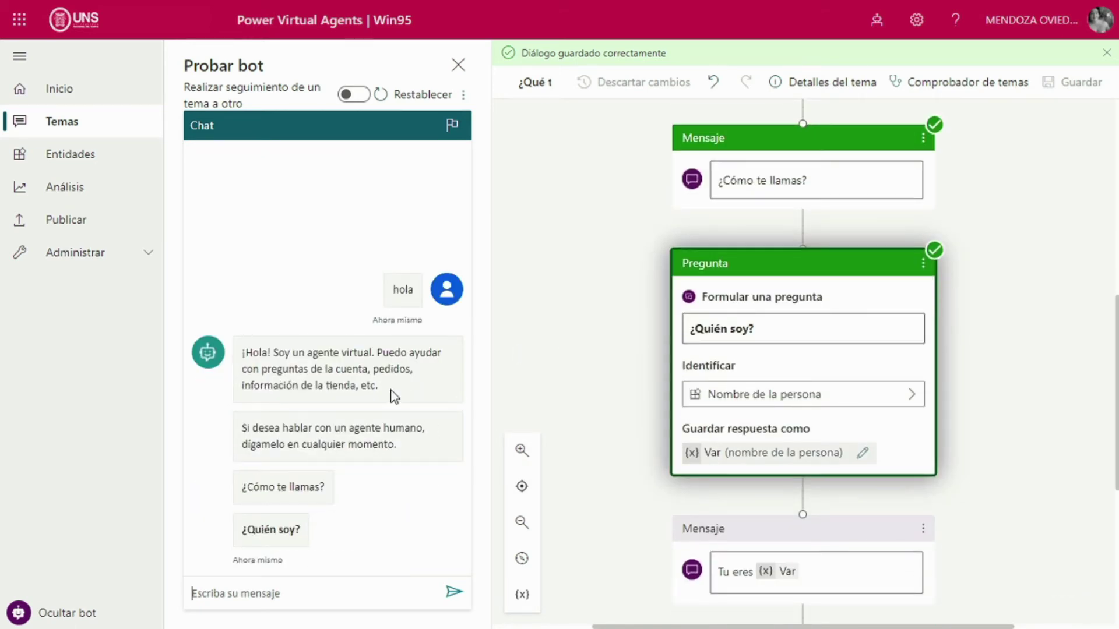
scroll(830, 454, down, 5)
scroll(830, 456, down, 1)
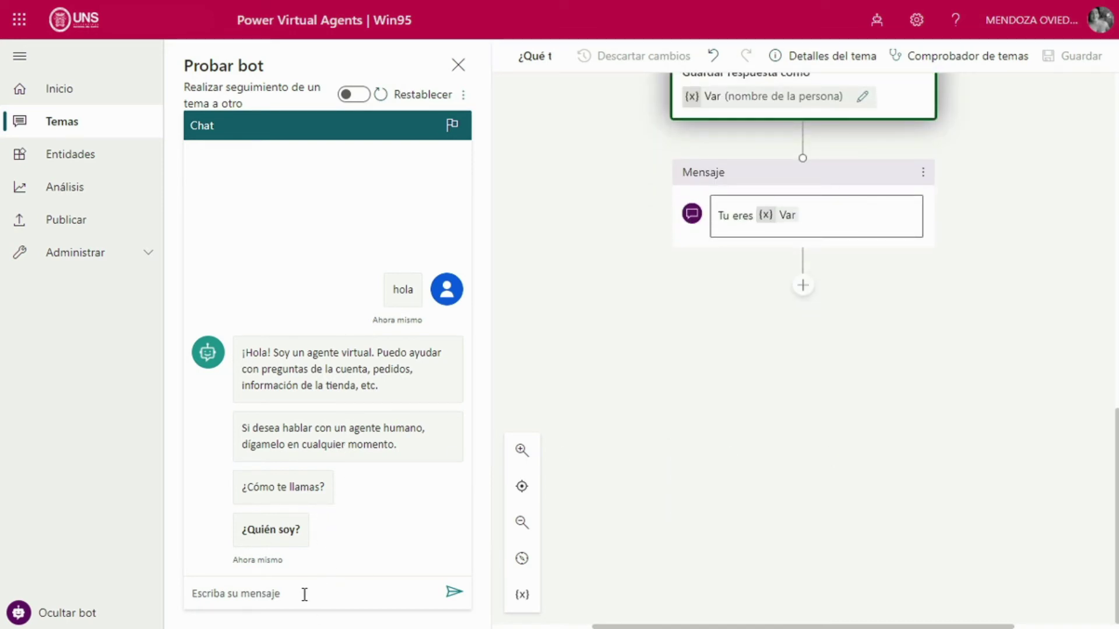
text(maycol)
key(Return)
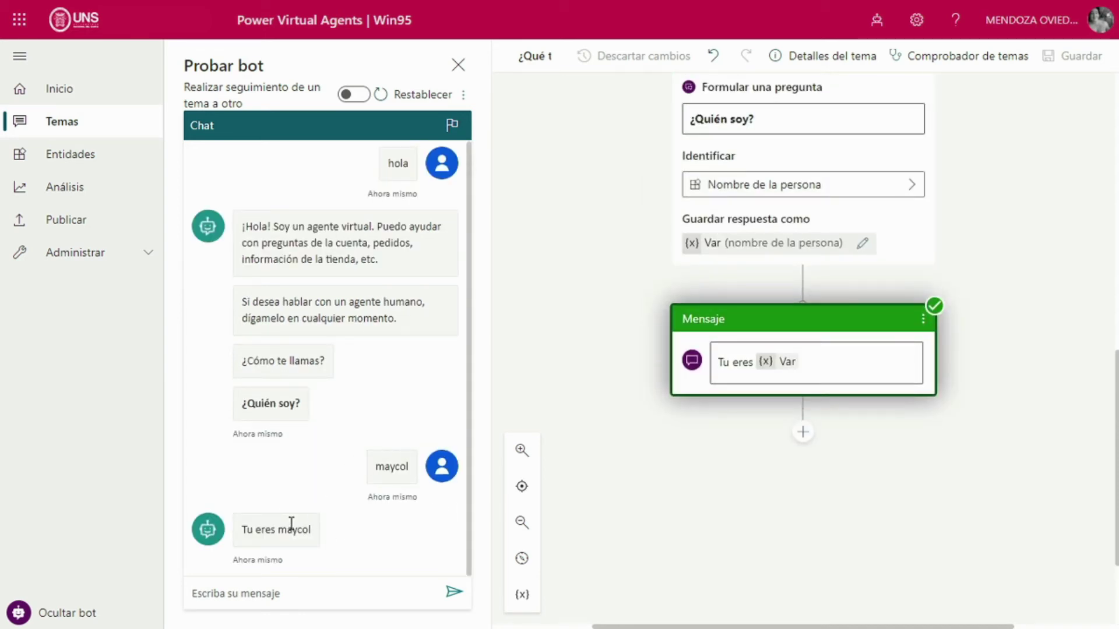
double_click(292, 528)
click(807, 432)
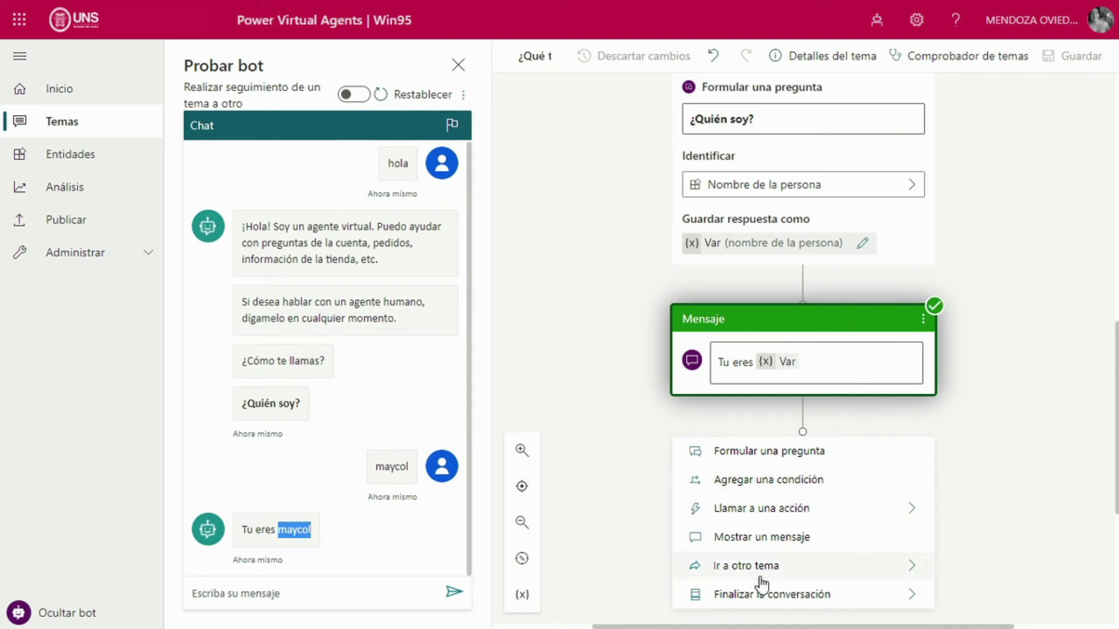
mouse_move(796, 600)
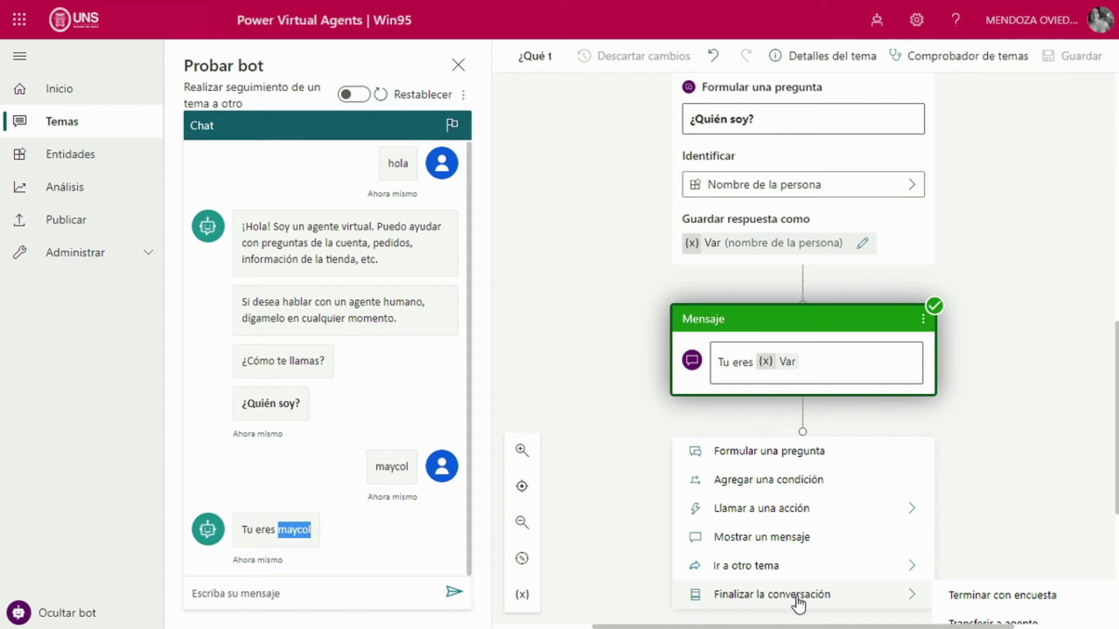
scroll(816, 592, down, 1)
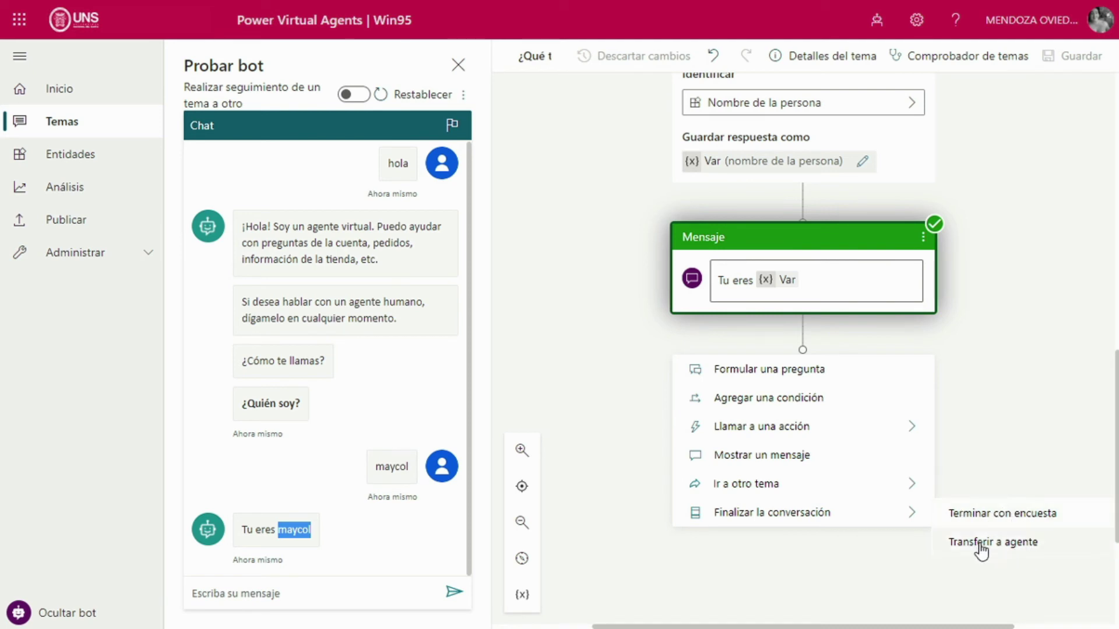
click(990, 441)
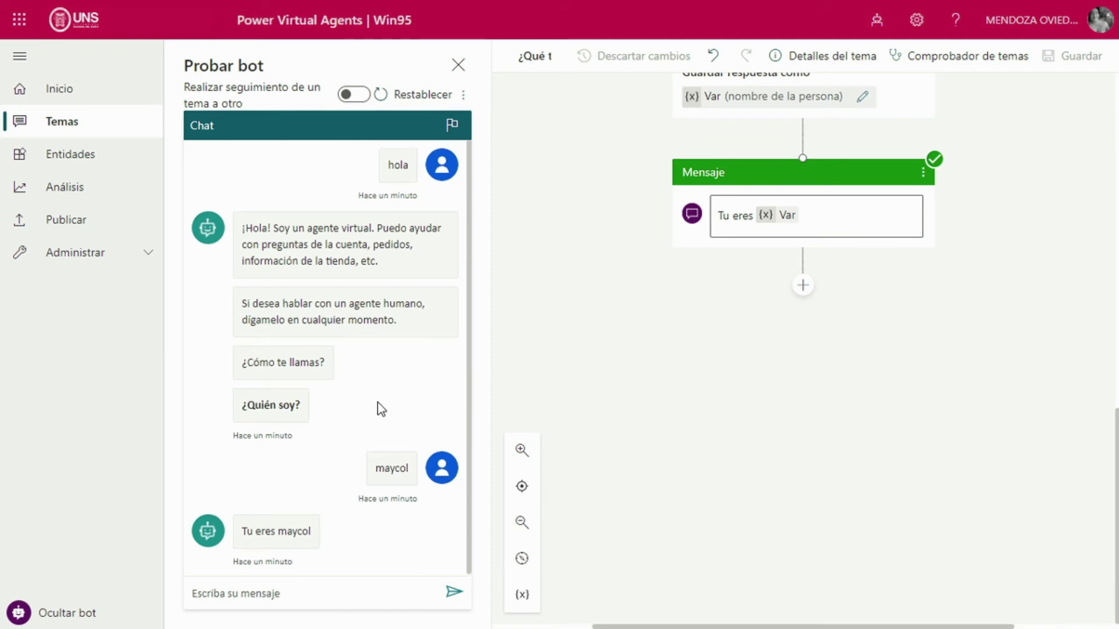
Publish the latest content of the Win95 bot and confirm the publication.
click(63, 228)
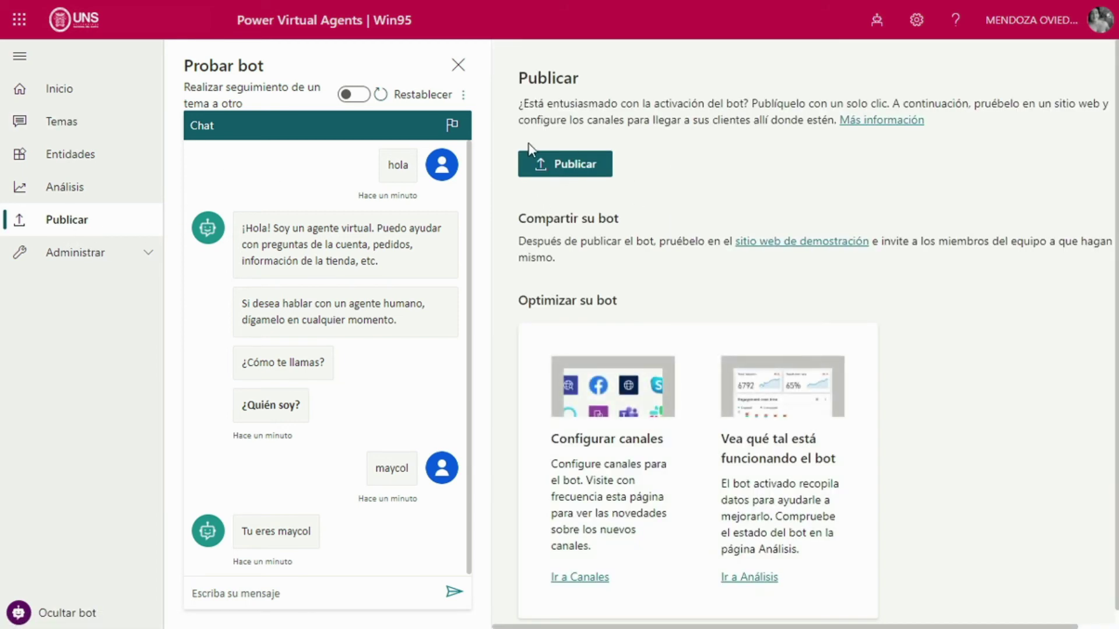
click(563, 171)
click(583, 348)
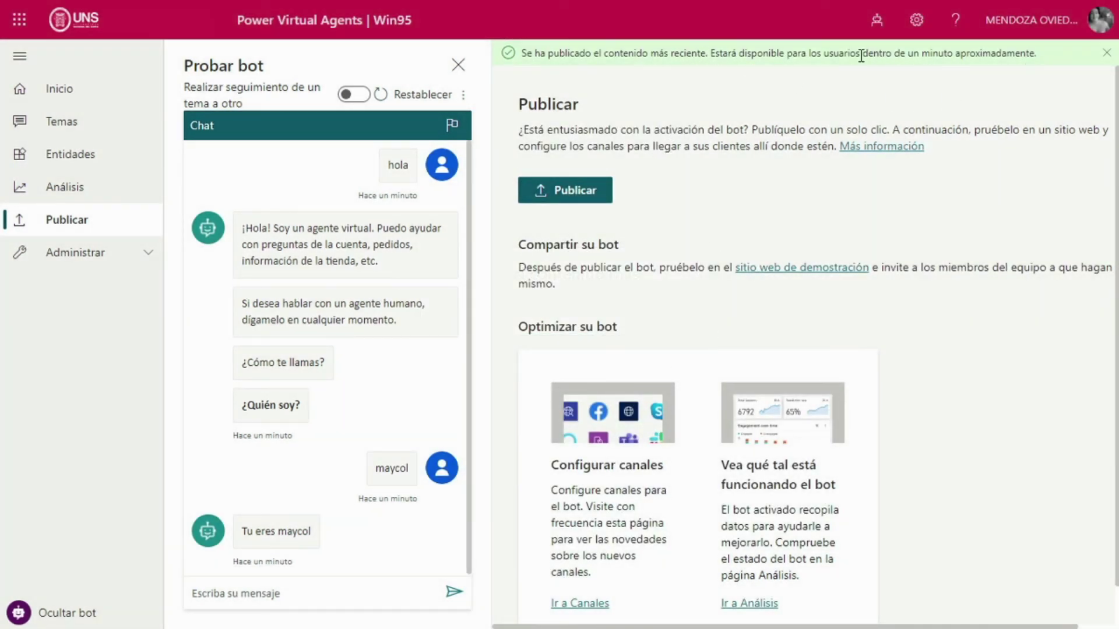
drag(711, 53, 1028, 53)
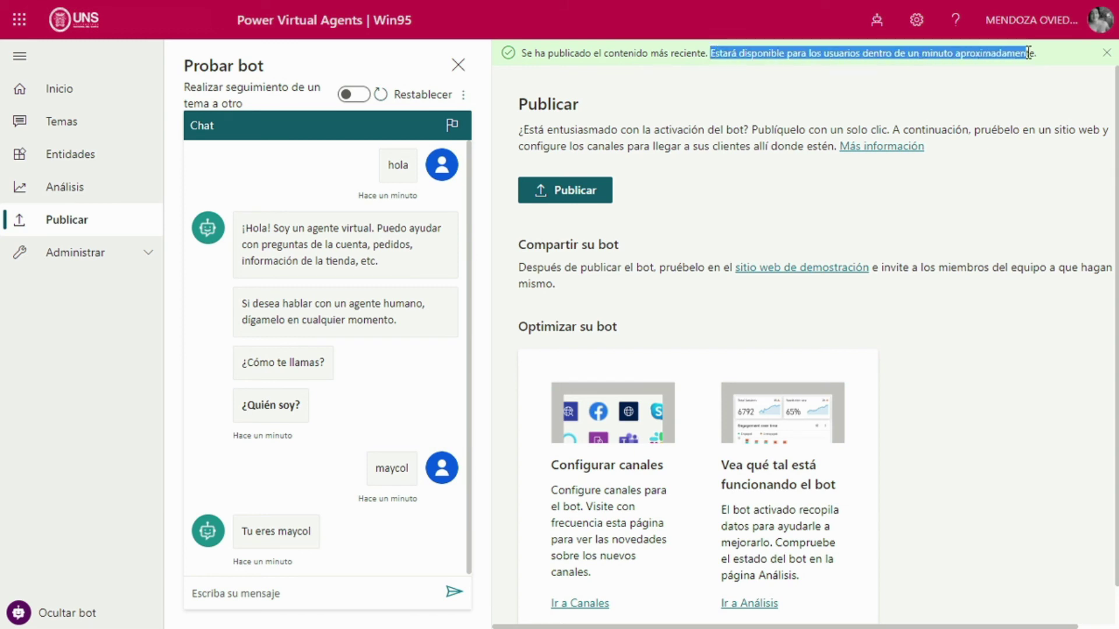
click(980, 111)
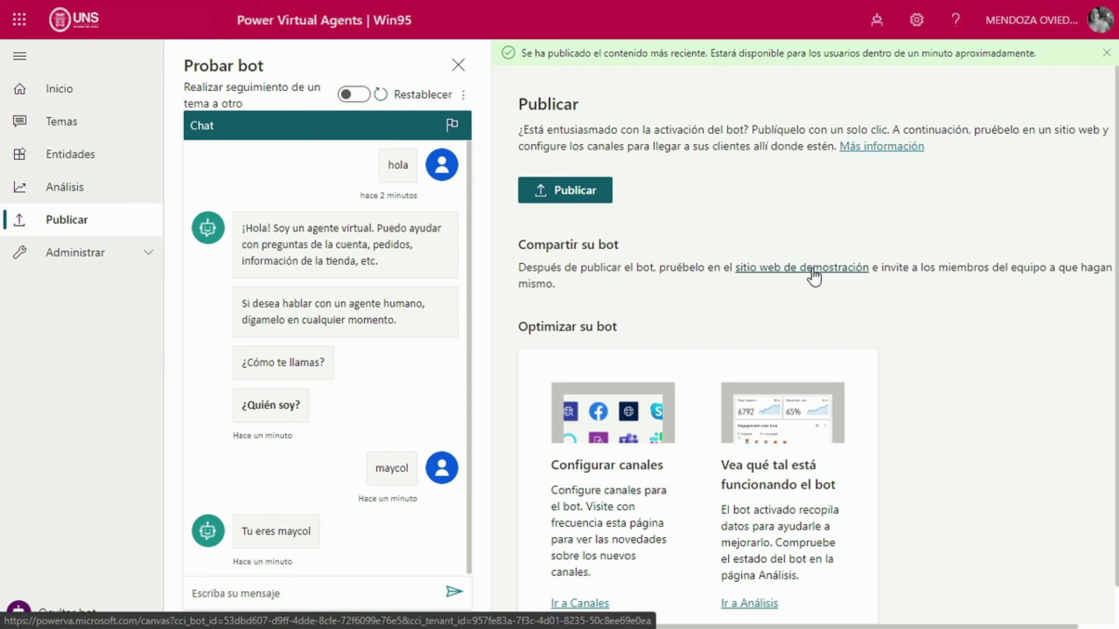
Open the bot's demo website and test the published bot by sending "hola" and answering its question with a person's first name.
click(784, 270)
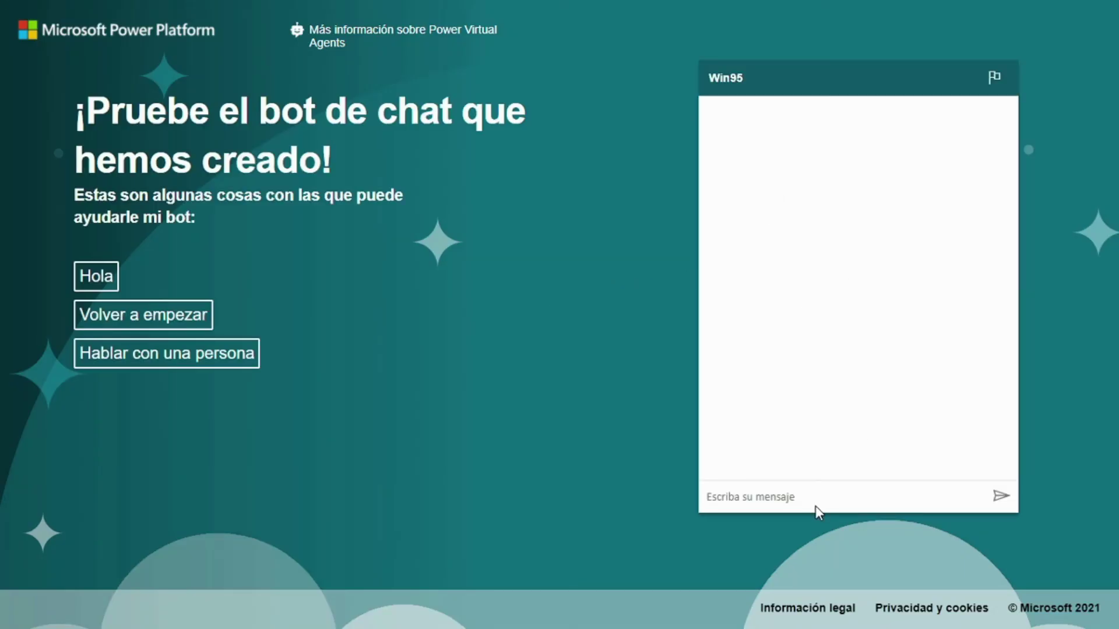
click(817, 493)
text(hola)
key(Return)
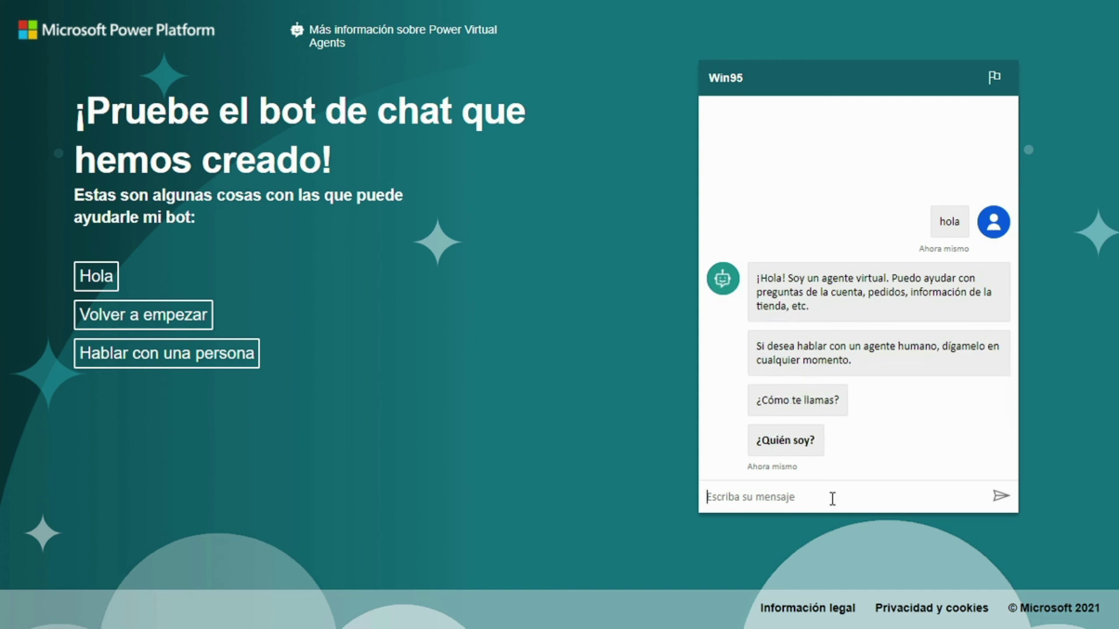
text(maycol)
key(Return)
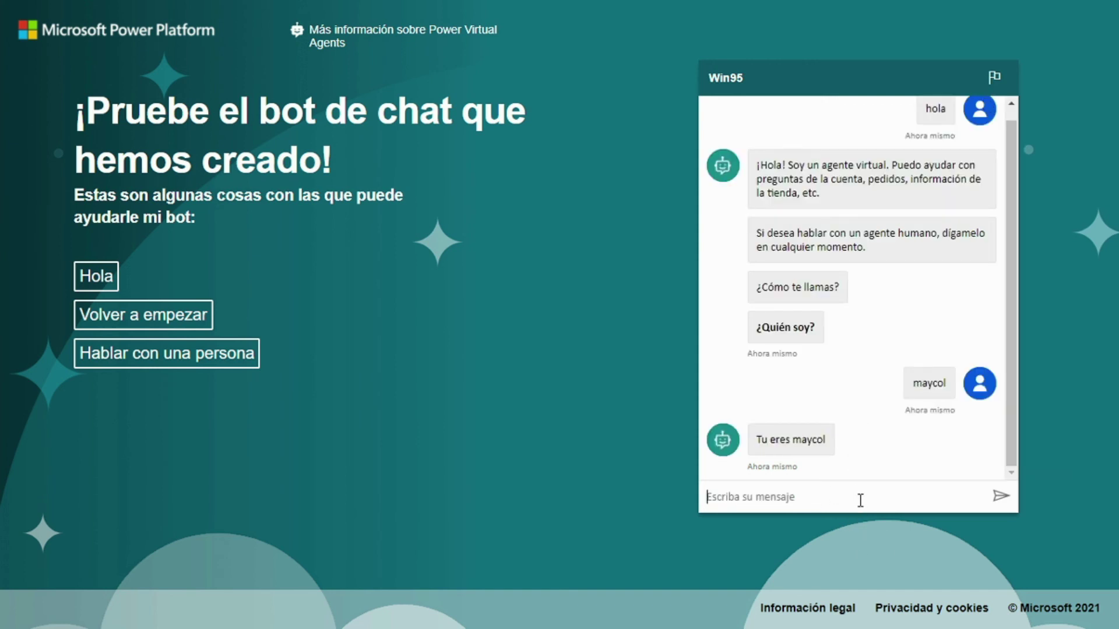